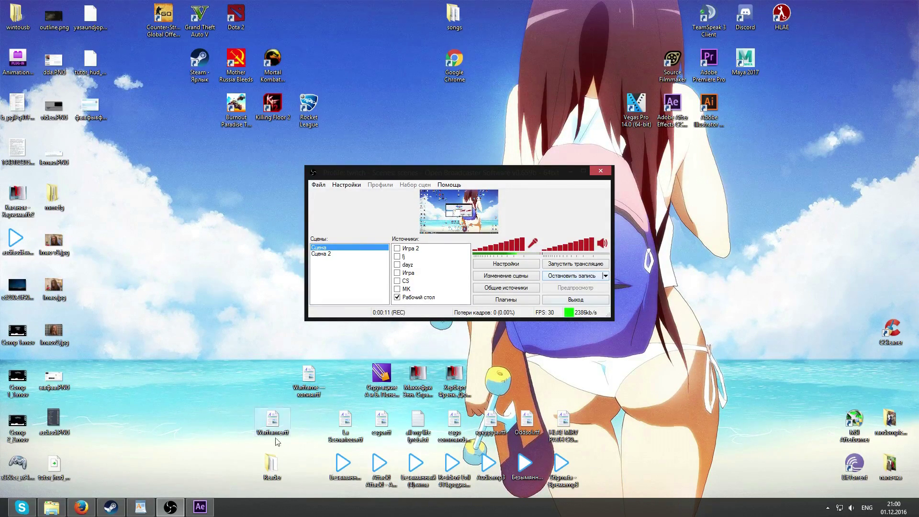
- Bring After Effects back full screen and select the three HUD layers at a later frame
{"action": "left_click", "coordinate": [171, 506]}
{"action": "left_click", "coordinate": [200, 507]}
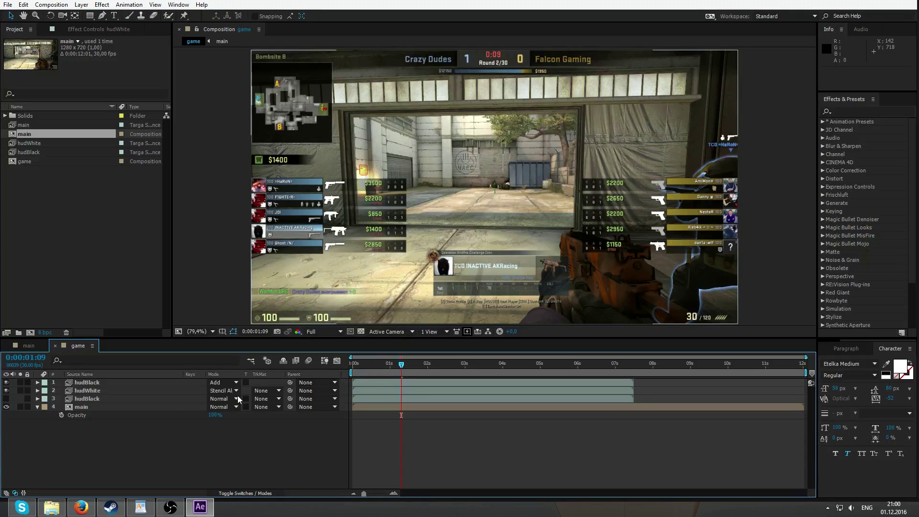
{"action": "left_click", "coordinate": [102, 383]}
{"action": "left_click", "coordinate": [107, 399], "text": "shift"}
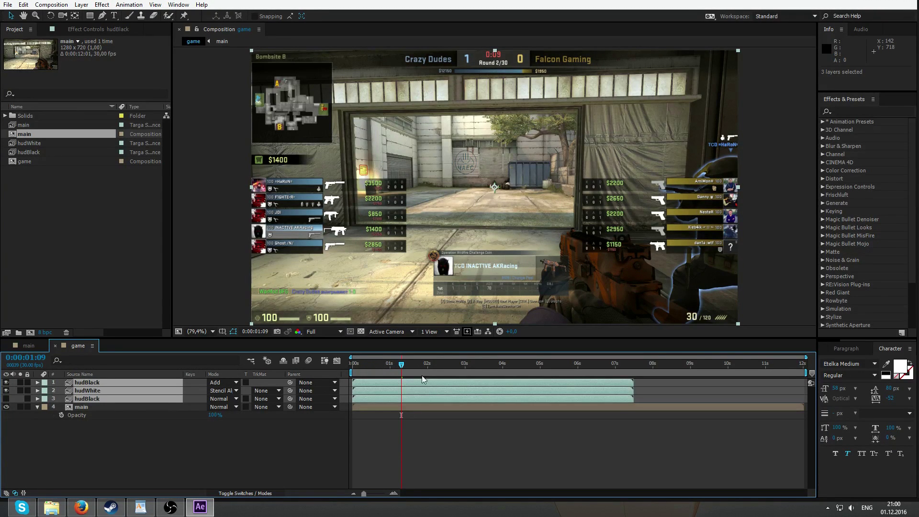
{"action": "left_click_drag", "start_coordinate": [412, 364], "coordinate": [432, 364]}
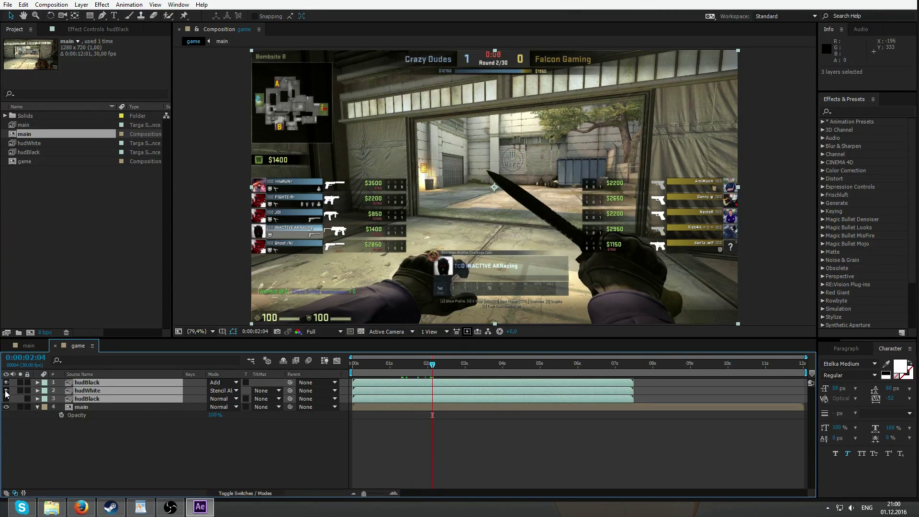
- Hide and re-show the hudBlack and hudWhite layers while scrubbing the gameplay to compare
{"action": "left_click_drag", "start_coordinate": [6, 383], "coordinate": [6, 399]}
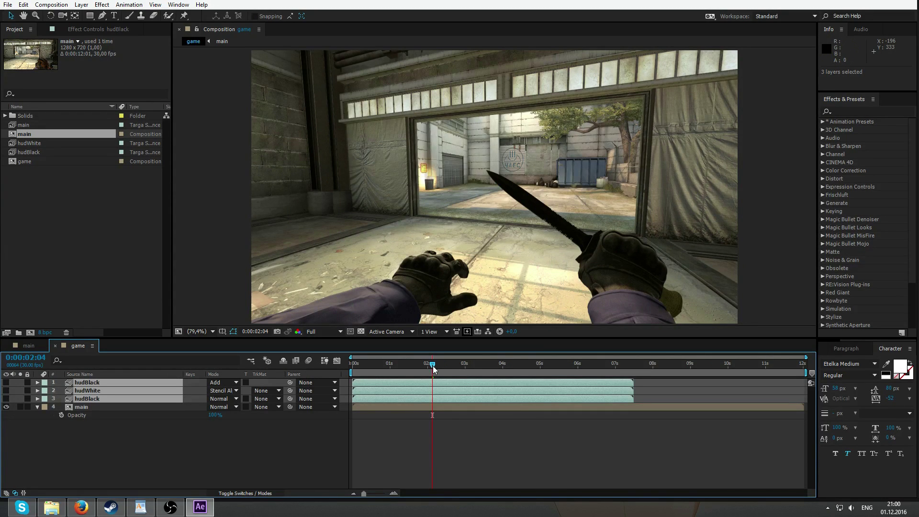
{"action": "left_click_drag", "start_coordinate": [433, 368], "coordinate": [338, 390]}
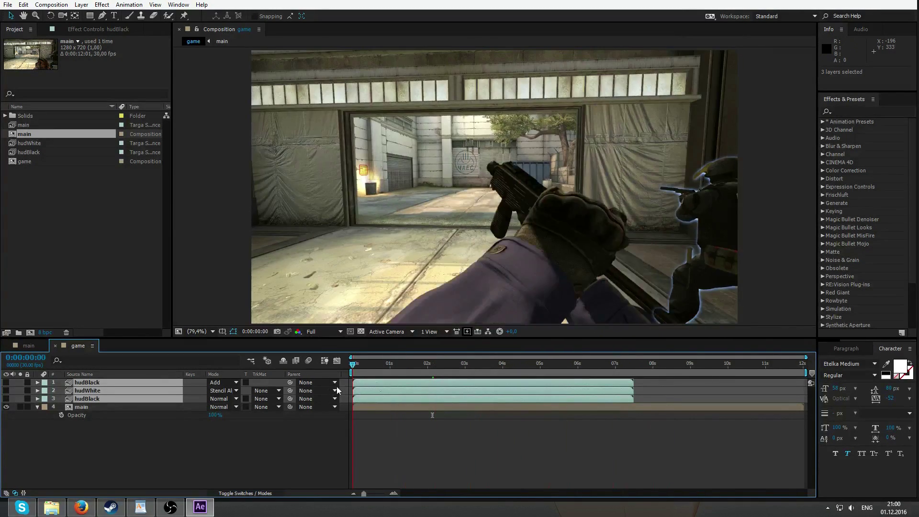
{"action": "left_click", "coordinate": [431, 364]}
{"action": "left_click", "coordinate": [3, 450]}
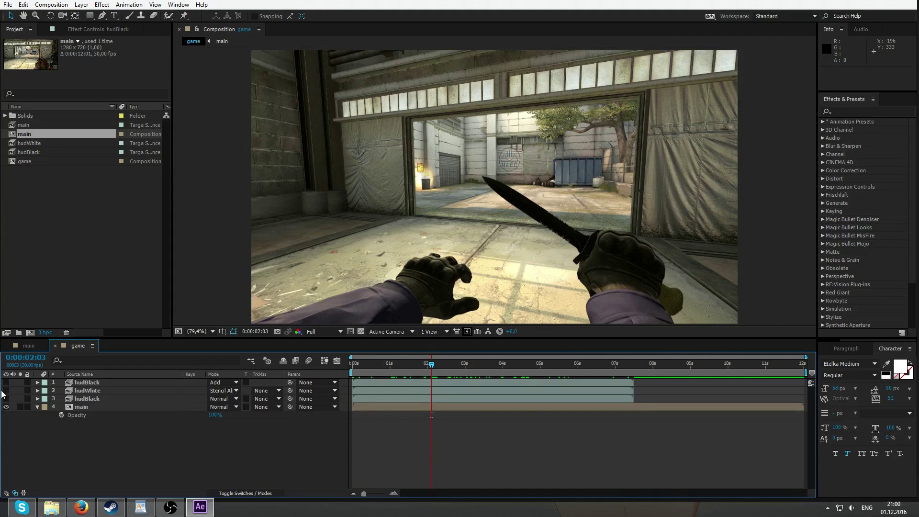
{"action": "left_click_drag", "start_coordinate": [6, 390], "coordinate": [5, 382]}
{"action": "left_click_drag", "start_coordinate": [435, 364], "coordinate": [501, 366]}
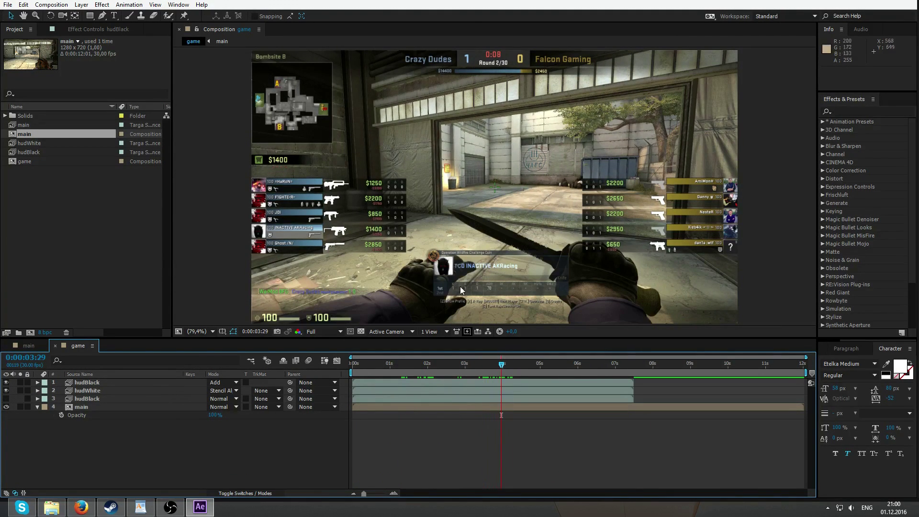
- Minimize After Effects and the recorder, and bring up mmhud.cfg in WordPad
{"action": "left_click", "coordinate": [200, 507]}
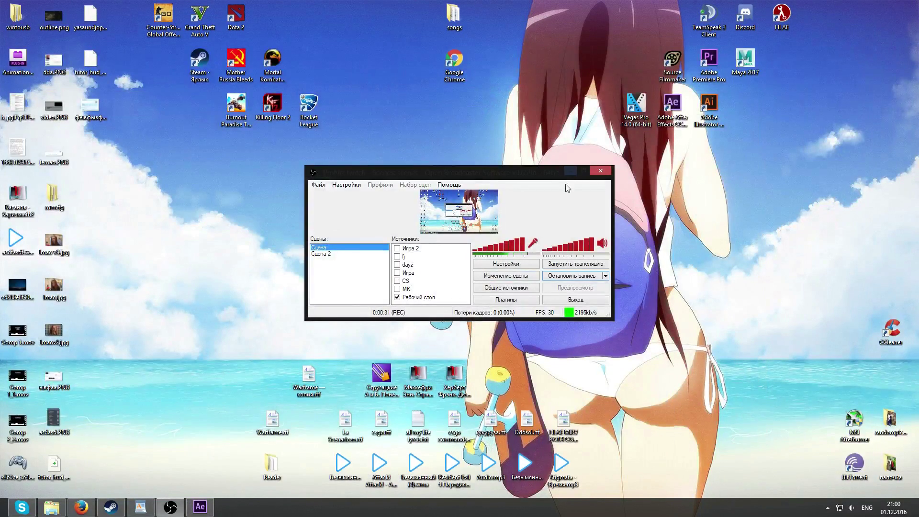
{"action": "left_click", "coordinate": [572, 171]}
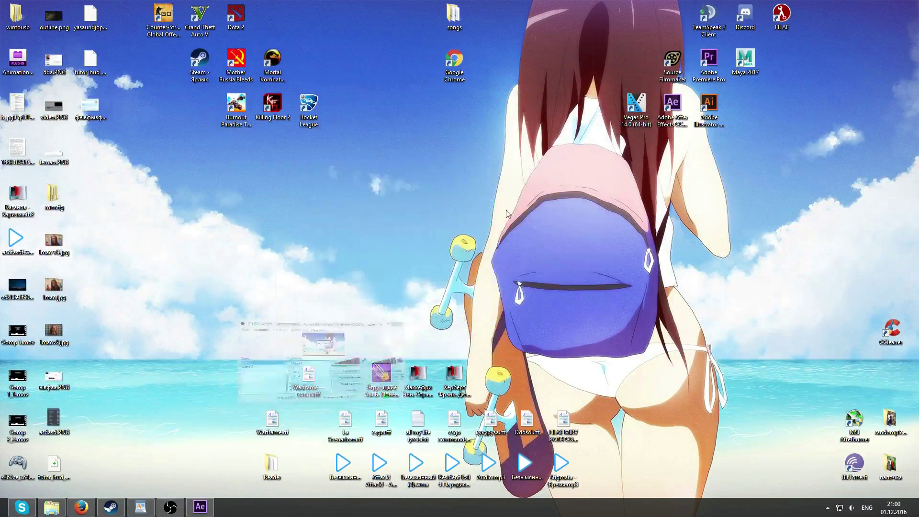
{"action": "left_click", "coordinate": [134, 511]}
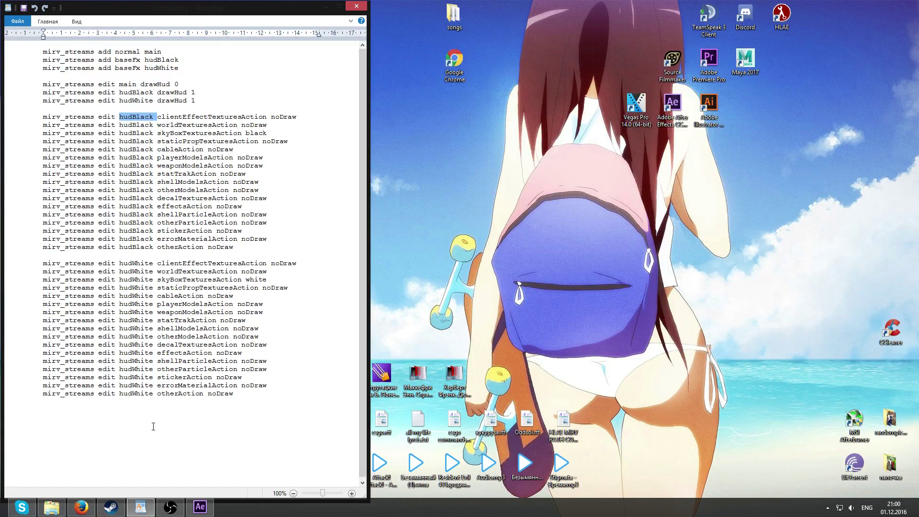
- Highlight the hudBlack and hudWhite stream names and hudBlack's clientEffectTexturesAction setting
{"action": "left_click_drag", "start_coordinate": [119, 117], "coordinate": [271, 117]}
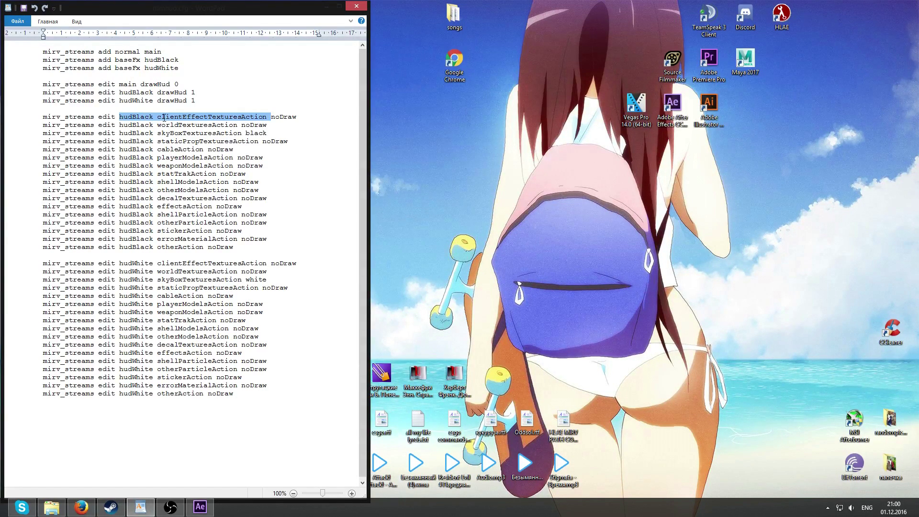
{"action": "left_click", "coordinate": [120, 271]}
{"action": "left_click_drag", "start_coordinate": [119, 263], "coordinate": [155, 261]}
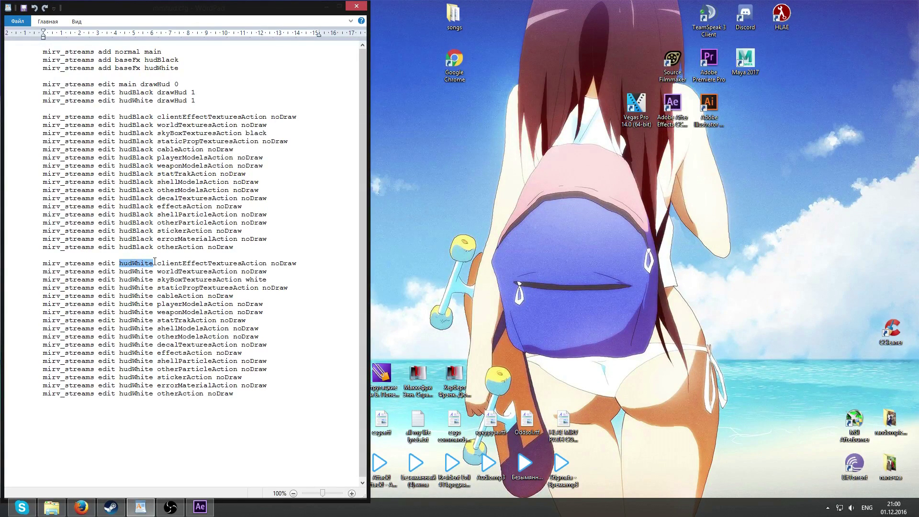
- Open the take0000 hudWhite folder and view its first TGA frame full screen
{"action": "left_click", "coordinate": [51, 508]}
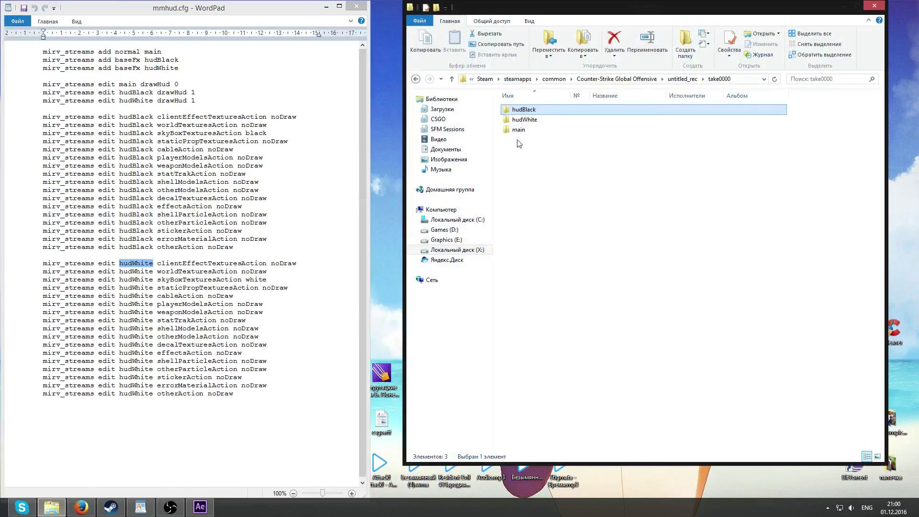
{"action": "double_click", "coordinate": [524, 120]}
{"action": "double_click", "coordinate": [526, 108]}
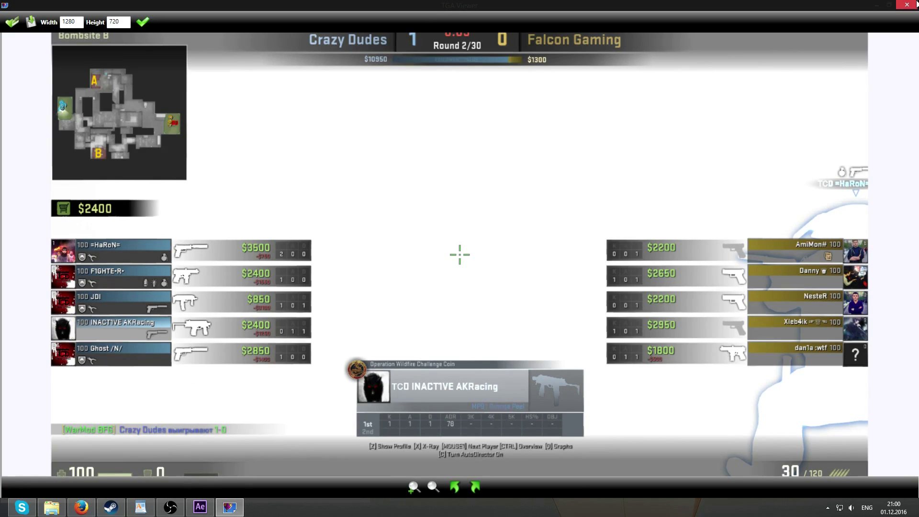
{"action": "key", "text": "Escape"}
- Go up to take0000, open the hudBlack folder and view 00000.tga full screen
{"action": "left_click", "coordinate": [452, 79]}
{"action": "double_click", "coordinate": [524, 110]}
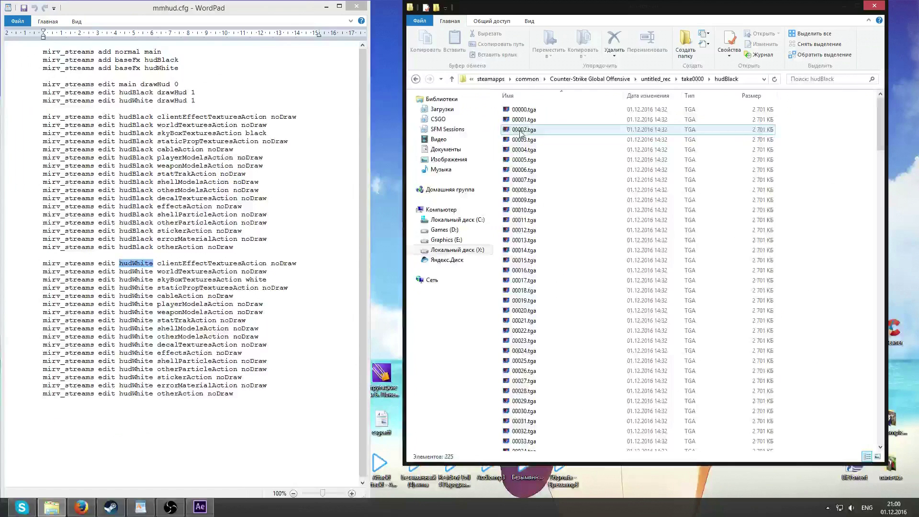
{"action": "left_click", "coordinate": [525, 112]}
{"action": "double_click", "coordinate": [524, 112]}
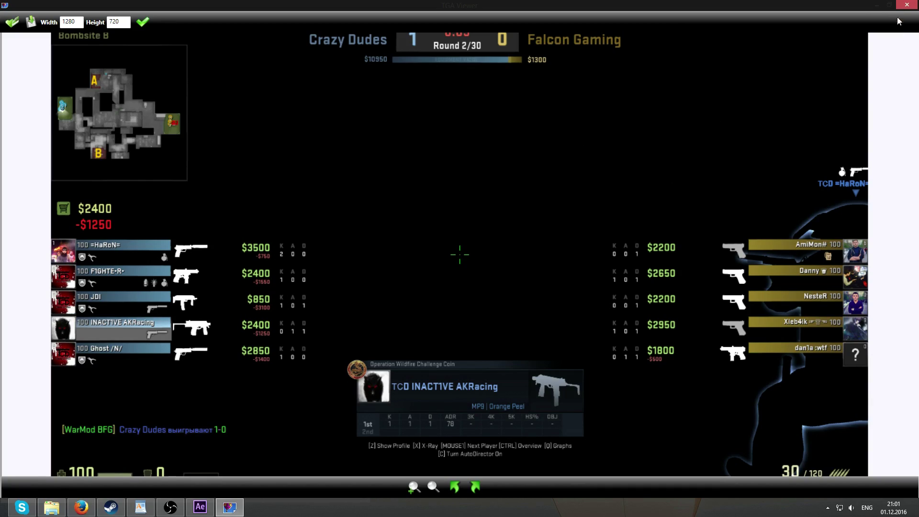
{"action": "left_click", "coordinate": [906, 5]}
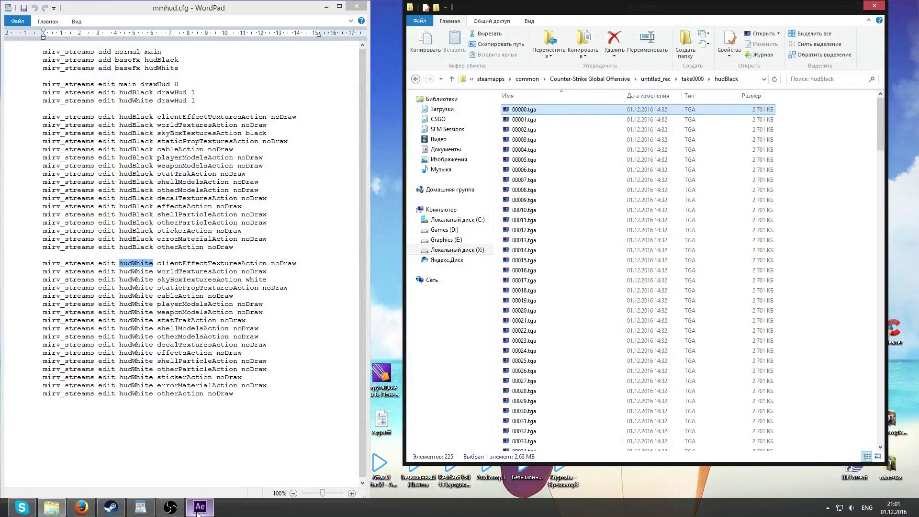
- Replace all game composition layers with hudWhite, hudBlack and main from the Project panel
{"action": "left_click", "coordinate": [198, 511]}
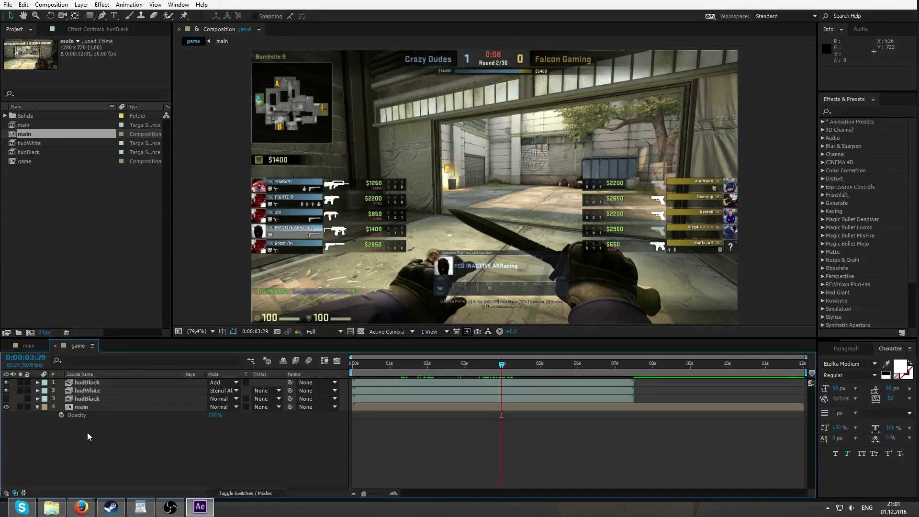
{"action": "key", "text": "ctrl+a"}
{"action": "key", "text": "Delete"}
{"action": "left_click", "coordinate": [105, 314]}
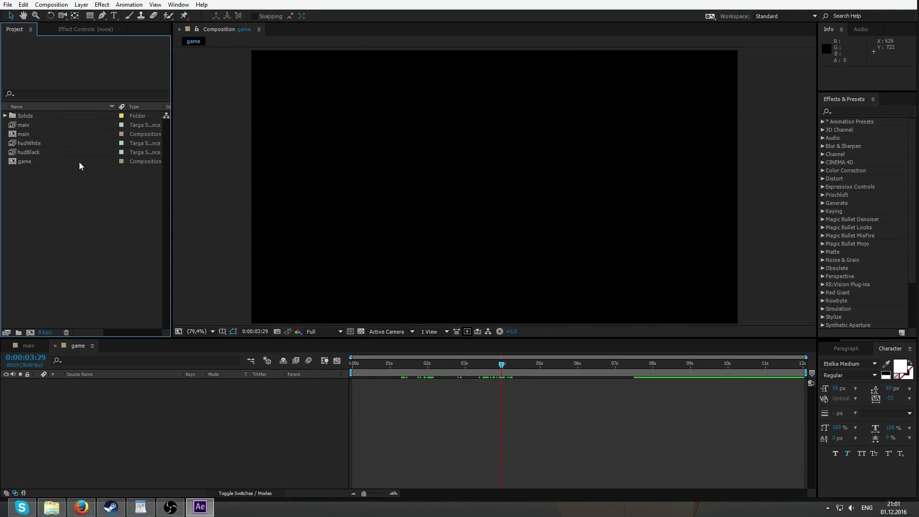
{"action": "left_click_drag", "start_coordinate": [59, 144], "coordinate": [114, 409]}
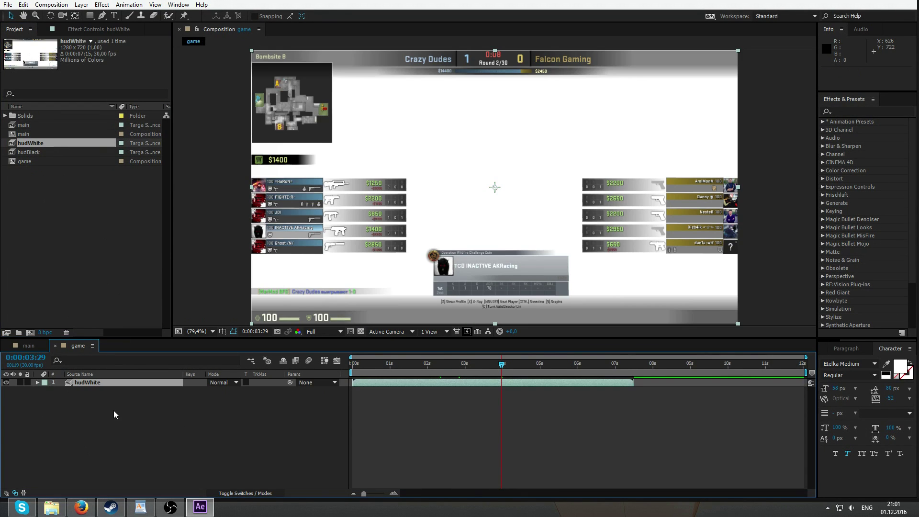
{"action": "left_click_drag", "start_coordinate": [58, 152], "coordinate": [64, 412]}
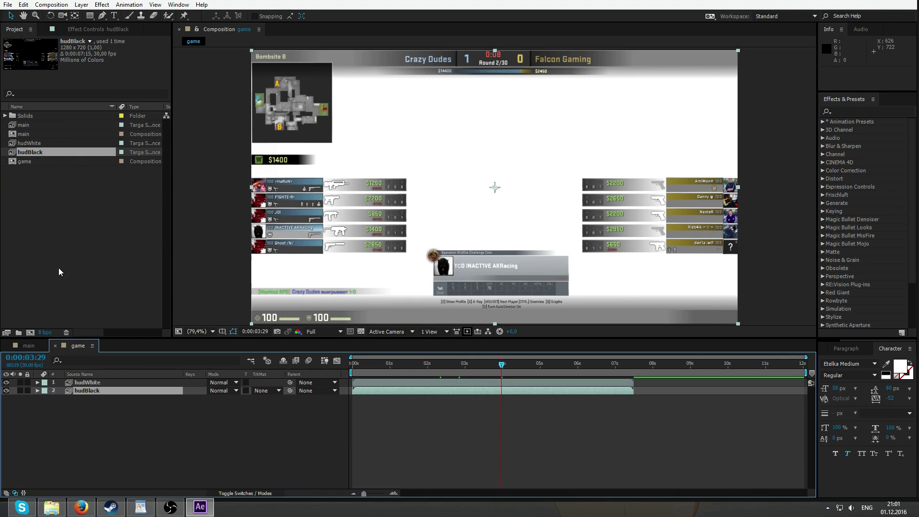
{"action": "left_click_drag", "start_coordinate": [38, 125], "coordinate": [48, 426]}
- Toggle layer visibility to compare raw footage with the HUD, then select hudWhite's effect settings
{"action": "left_click_drag", "start_coordinate": [5, 391], "coordinate": [5, 383]}
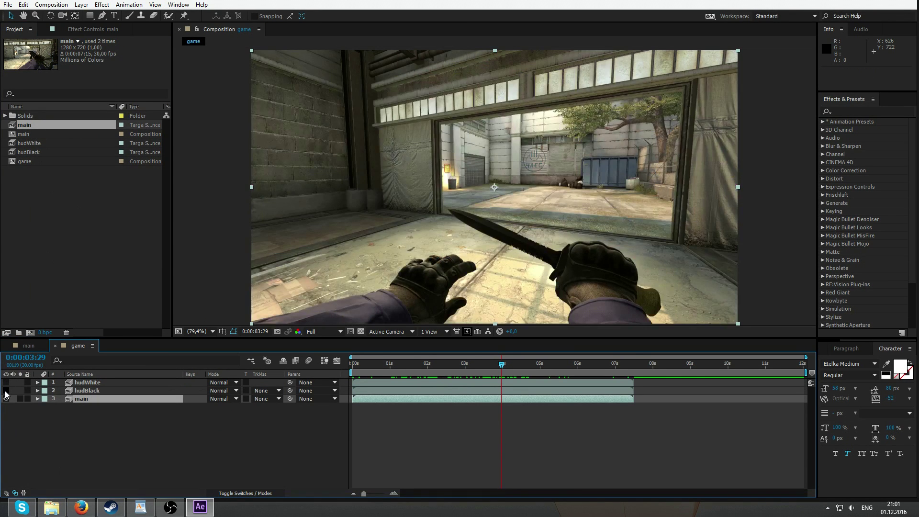
{"action": "left_click", "coordinate": [6, 391]}
{"action": "left_click", "coordinate": [6, 399]}
{"action": "left_click", "coordinate": [6, 382]}
{"action": "left_click", "coordinate": [90, 443]}
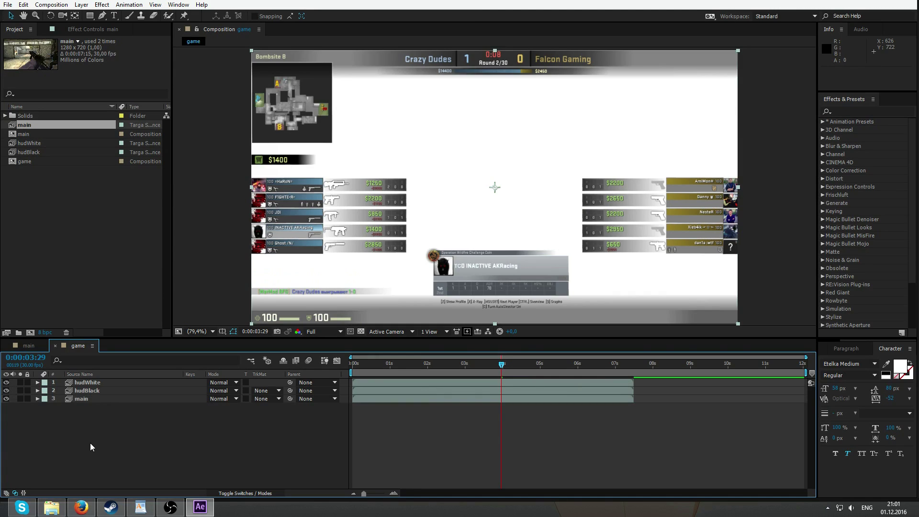
{"action": "left_click", "coordinate": [6, 390]}
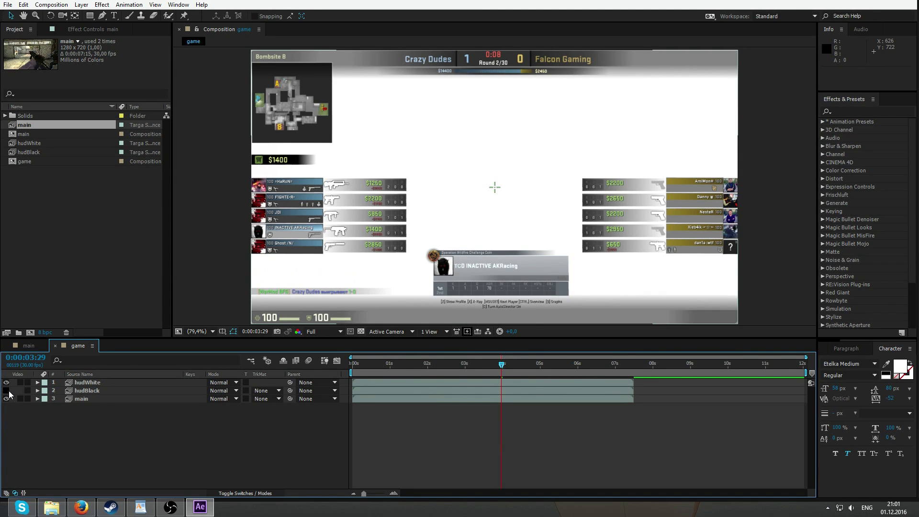
{"action": "left_click", "coordinate": [104, 390]}
{"action": "left_click", "coordinate": [96, 383]}
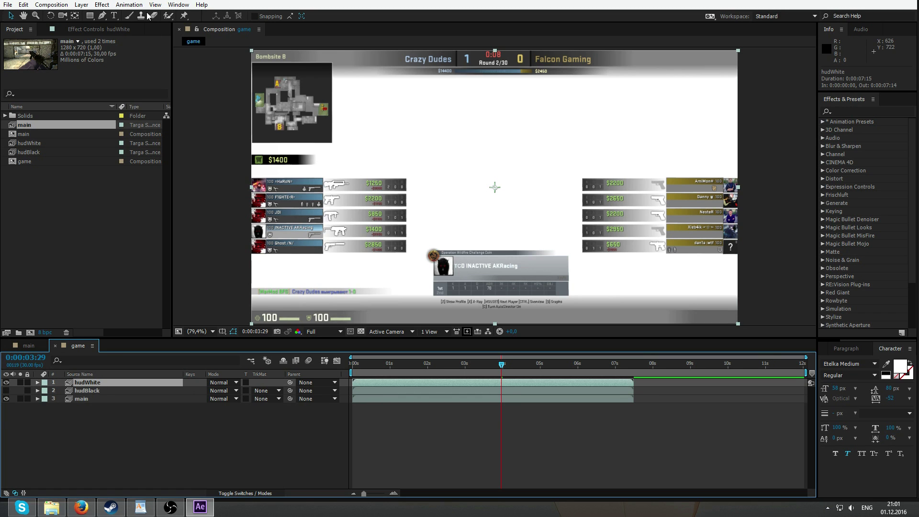
{"action": "left_click", "coordinate": [95, 30]}
- Give hudWhite a Compound Arithmetic effect with Second Source Layer hudBlack and Operator Subtract
{"action": "right_click", "coordinate": [96, 174]}
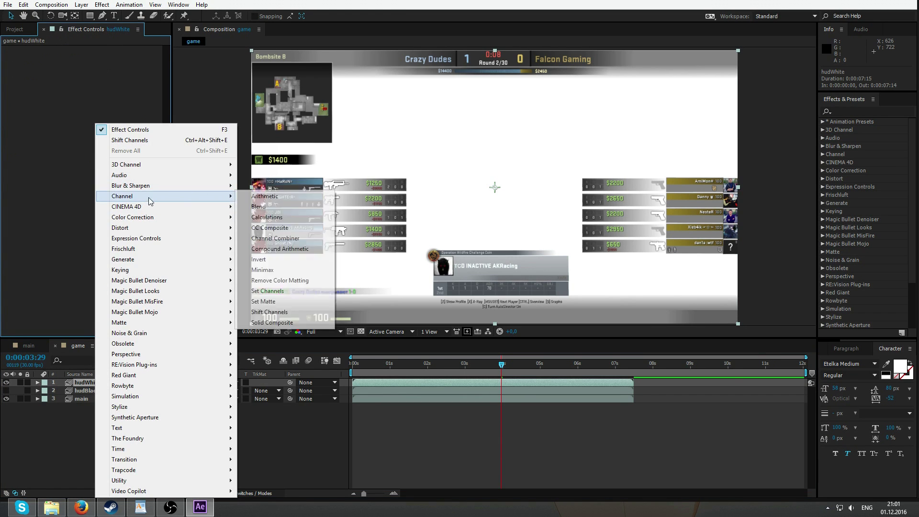
{"action": "mouse_move", "coordinate": [232, 201]}
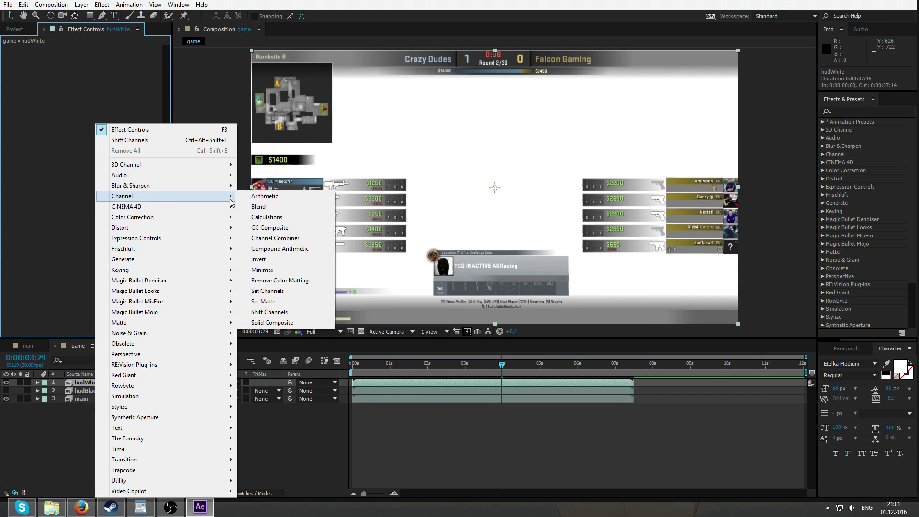
{"action": "left_click", "coordinate": [269, 253]}
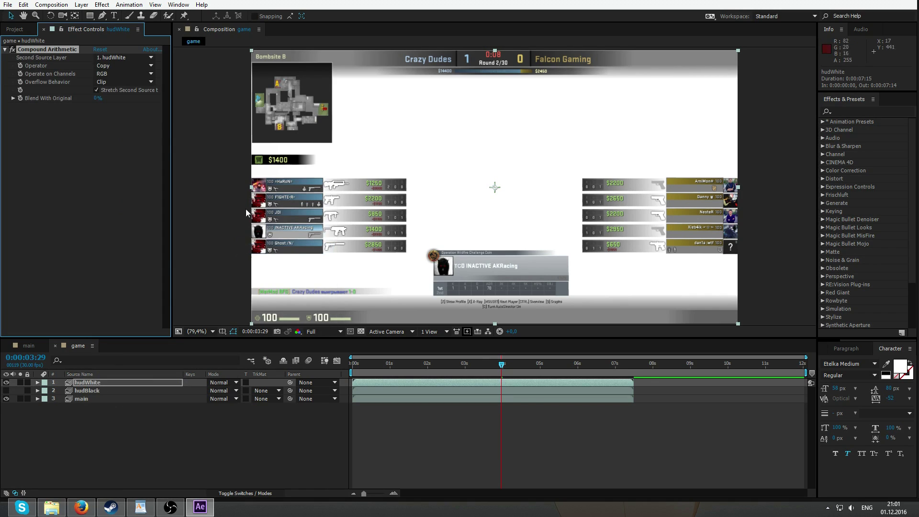
{"action": "left_click", "coordinate": [118, 58]}
{"action": "left_click", "coordinate": [126, 92]}
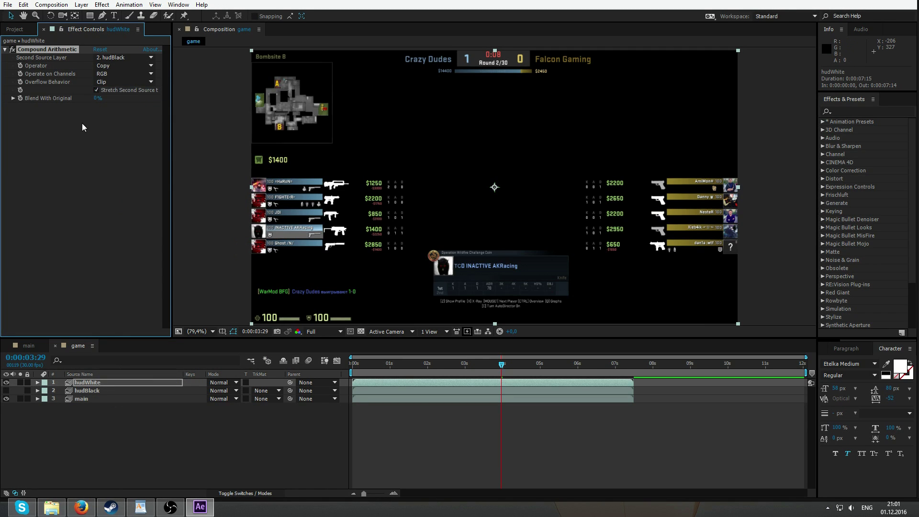
{"action": "left_click", "coordinate": [113, 65]}
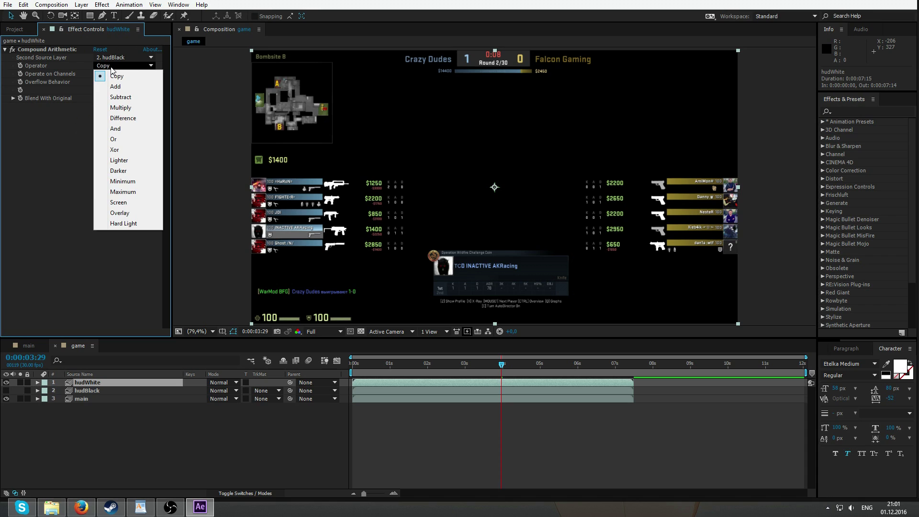
{"action": "left_click", "coordinate": [127, 99]}
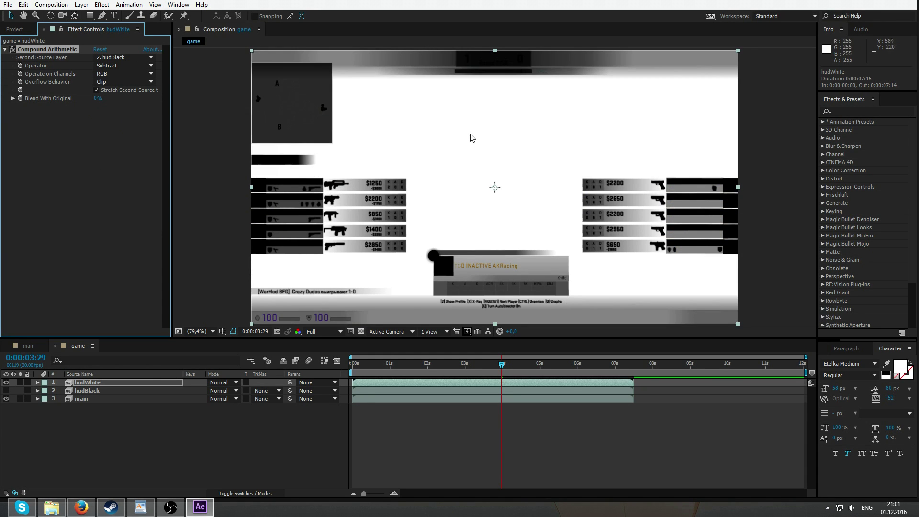
- Add the Channel > Shift Channels effect to hudWhite
{"action": "right_click", "coordinate": [113, 123]}
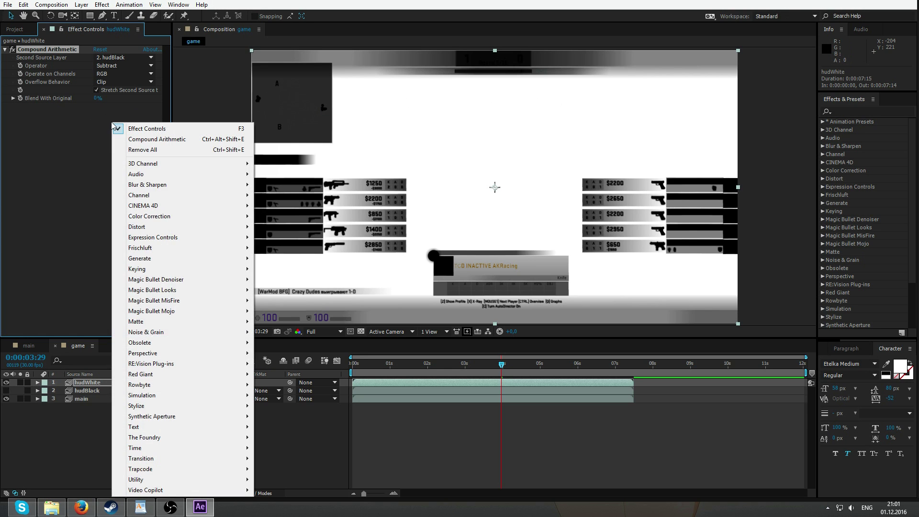
{"action": "mouse_move", "coordinate": [154, 209]}
{"action": "mouse_move", "coordinate": [171, 195]}
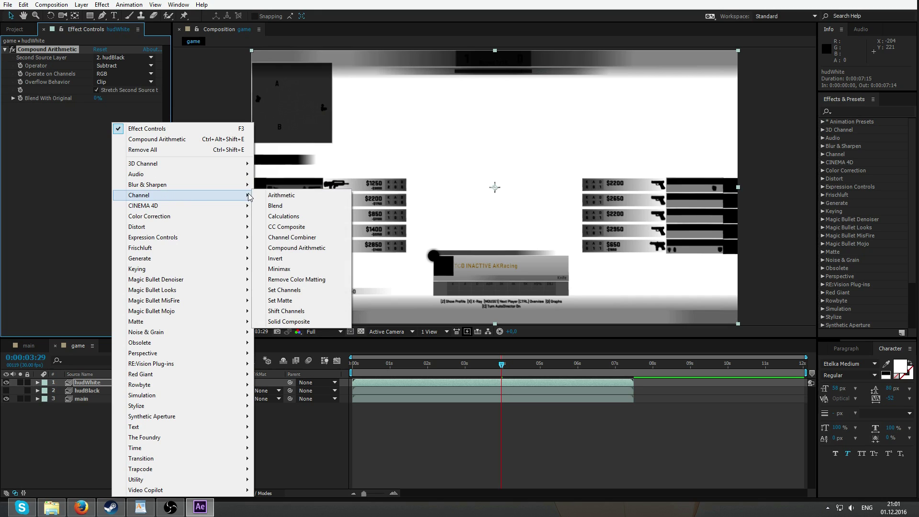
{"action": "left_click", "coordinate": [286, 311]}
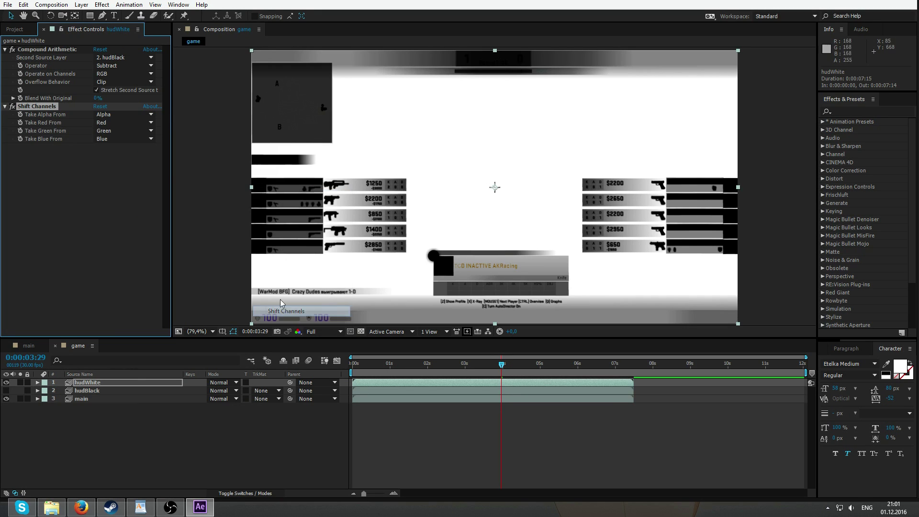
- Set Take Red, Green and Blue From to Full Off and Take Alpha From to Lightness
{"action": "left_click", "coordinate": [113, 123]}
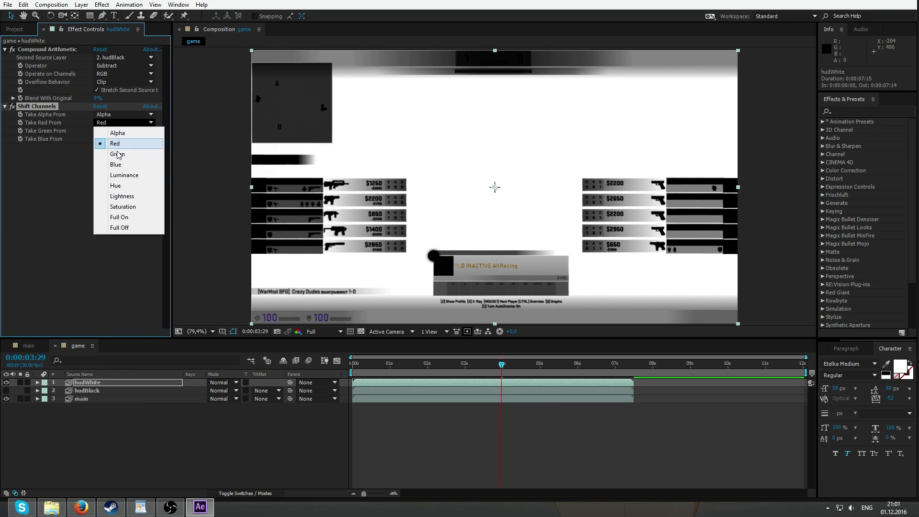
{"action": "left_click", "coordinate": [119, 228]}
{"action": "left_click", "coordinate": [123, 132]}
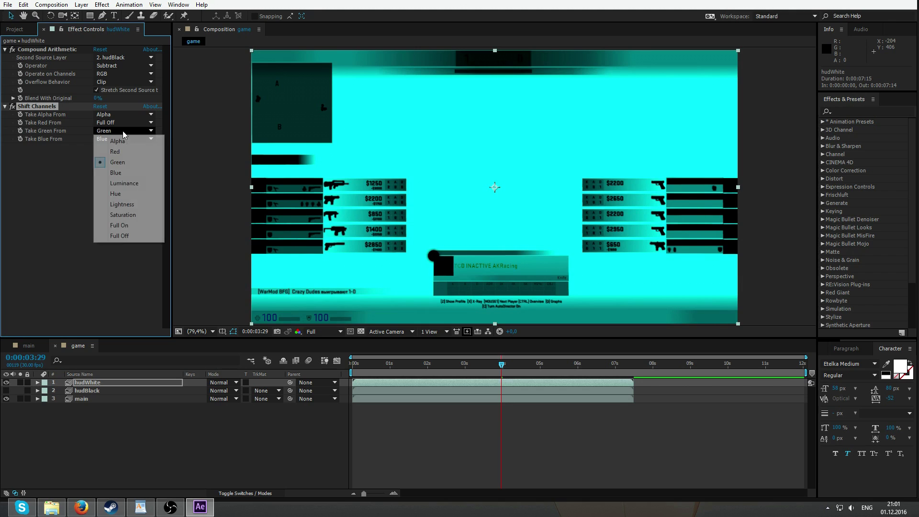
{"action": "left_click", "coordinate": [119, 236]}
{"action": "left_click", "coordinate": [121, 140]}
{"action": "left_click", "coordinate": [118, 244]}
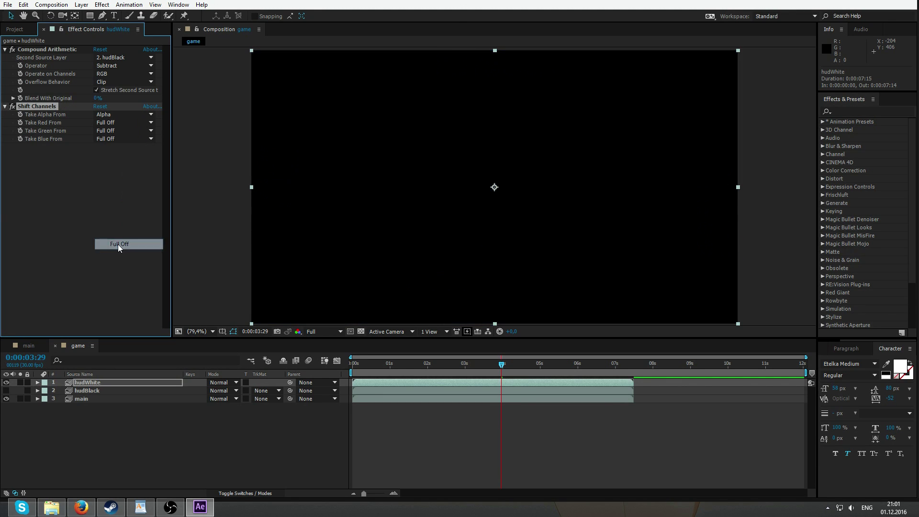
{"action": "left_click", "coordinate": [122, 115]}
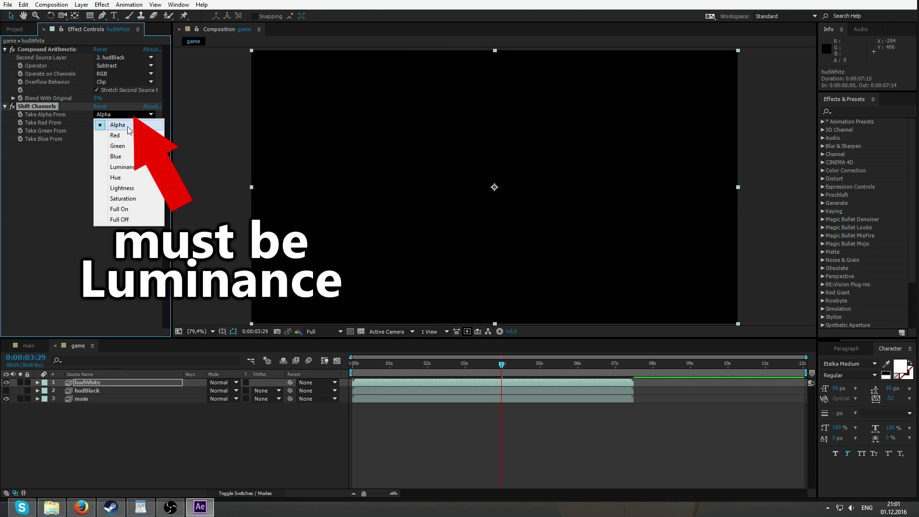
{"action": "left_click", "coordinate": [124, 192]}
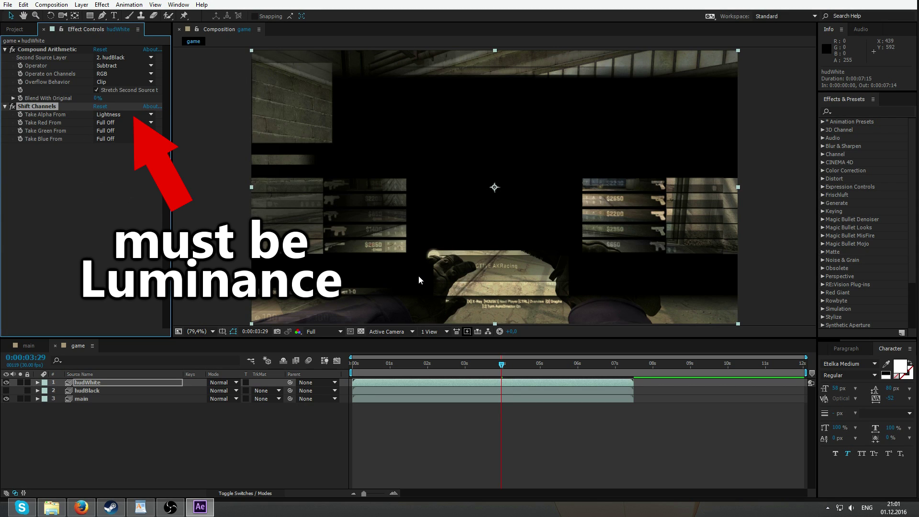
{"action": "left_click", "coordinate": [74, 419]}
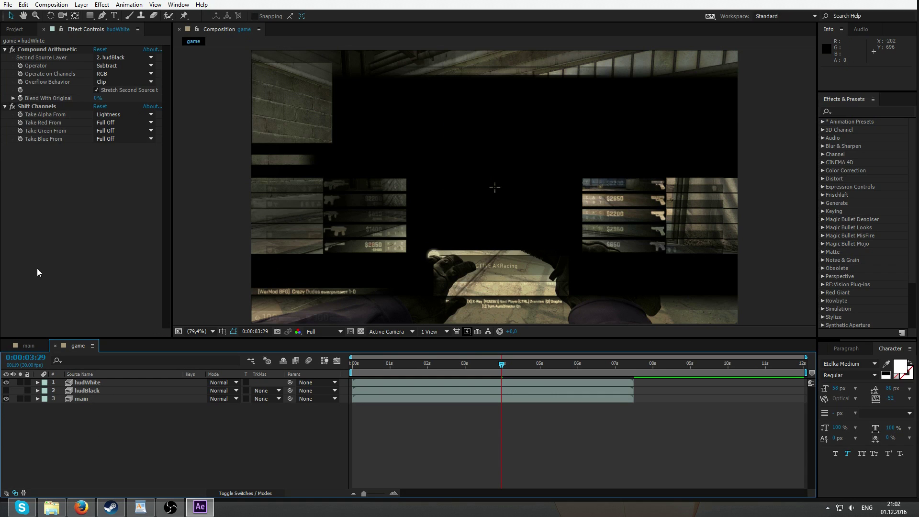
- Add hudBlack as a new top layer and set hudWhite's blending mode to Stencil Alpha
{"action": "left_click", "coordinate": [15, 29]}
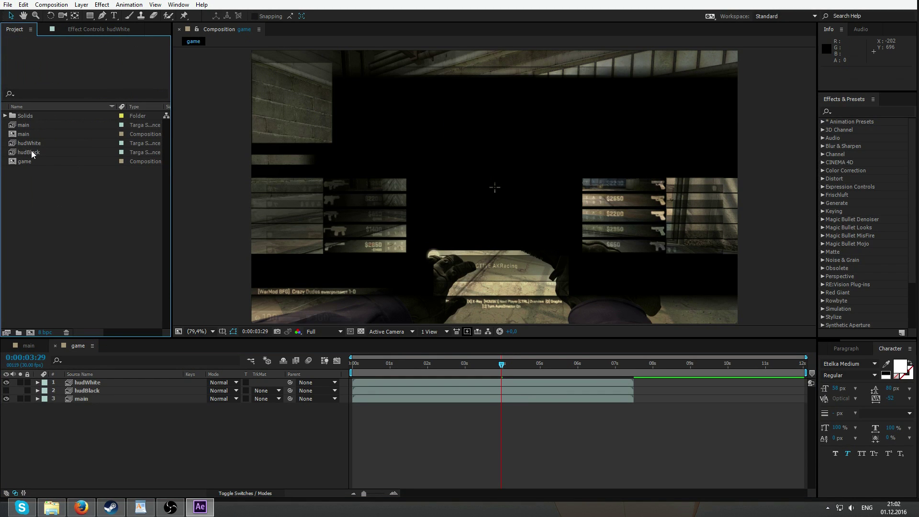
{"action": "left_click_drag", "start_coordinate": [30, 151], "coordinate": [82, 380]}
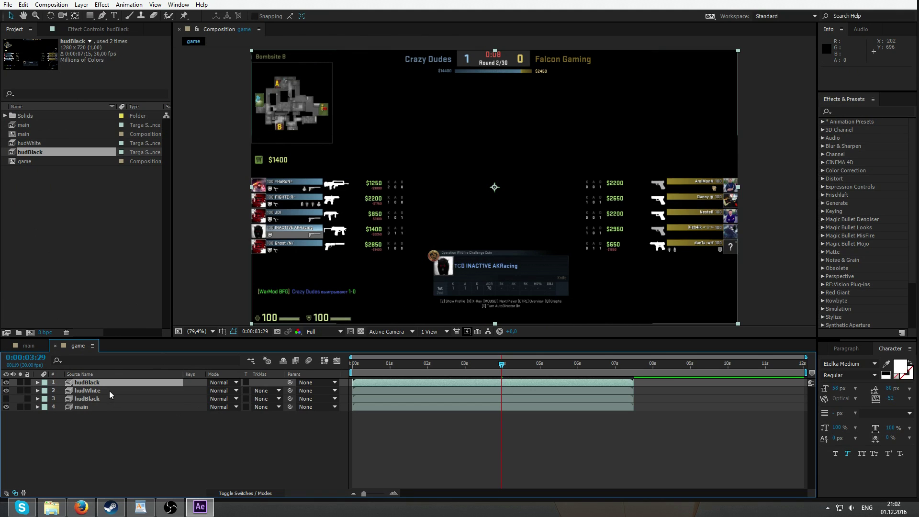
{"action": "left_click", "coordinate": [110, 392]}
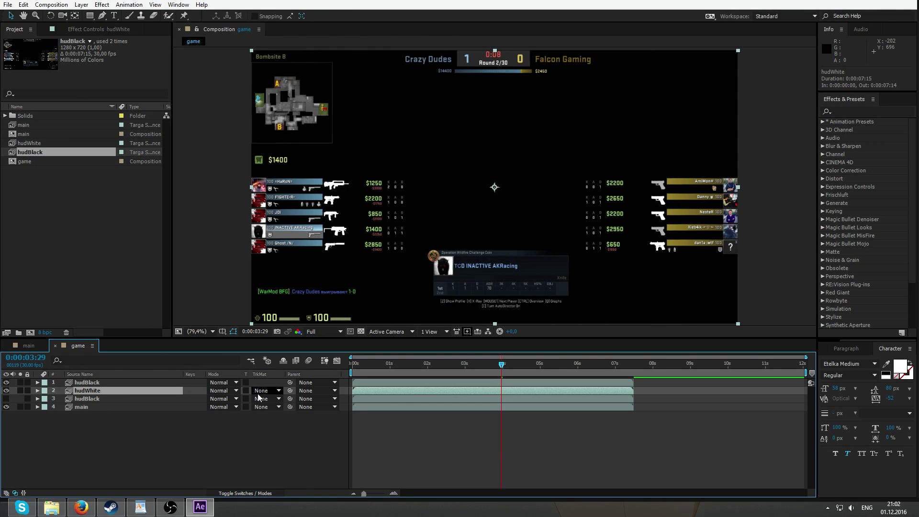
{"action": "left_click", "coordinate": [229, 390]}
{"action": "left_click", "coordinate": [289, 435]}
- Set the top hudBlack layer's blending mode to Add
{"action": "left_click", "coordinate": [134, 384]}
{"action": "left_click", "coordinate": [231, 383]}
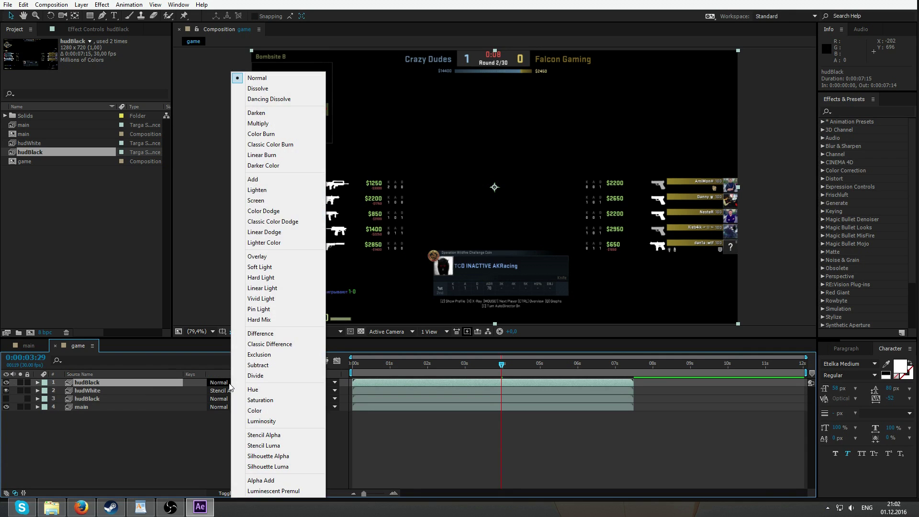
{"action": "left_click", "coordinate": [258, 179]}
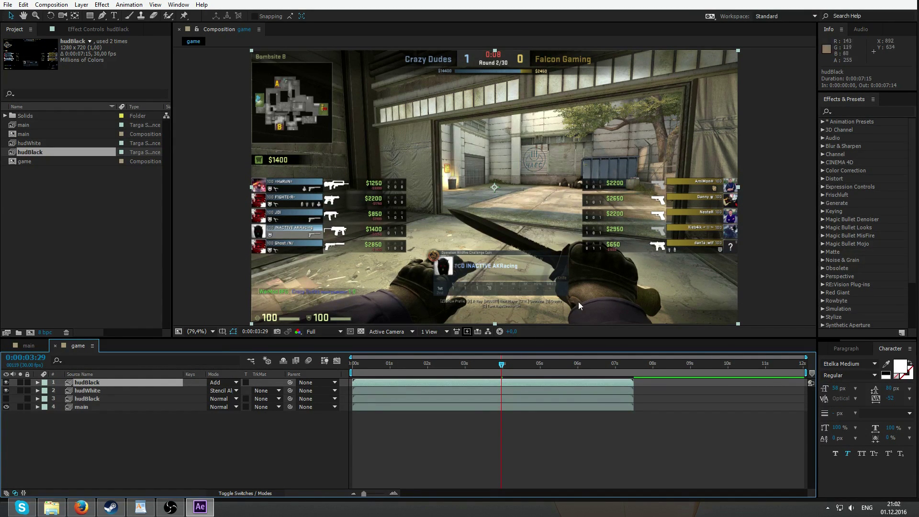
{"action": "left_click", "coordinate": [505, 365]}
{"action": "left_click_drag", "start_coordinate": [455, 368], "coordinate": [496, 444]}
{"action": "left_click", "coordinate": [105, 399], "text": "shift"}
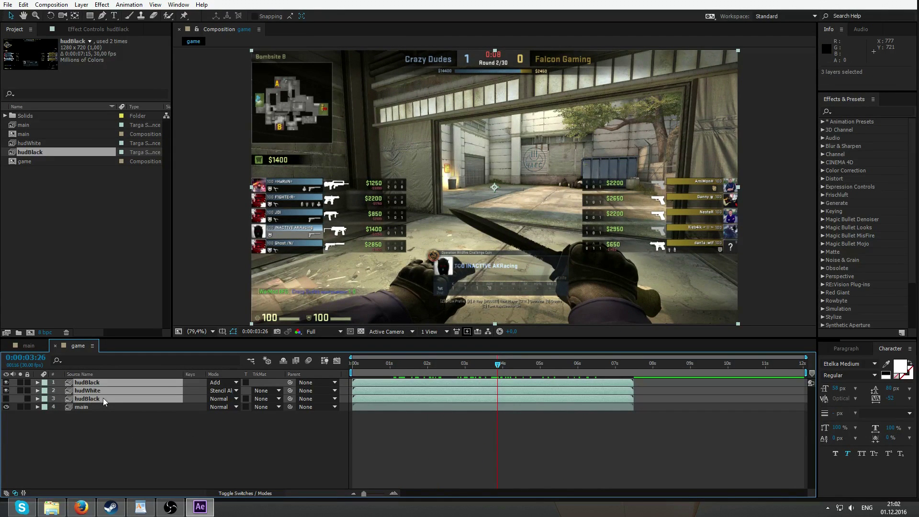
{"action": "left_click_drag", "start_coordinate": [6, 382], "coordinate": [5, 391]}
{"action": "left_click", "coordinate": [415, 455]}
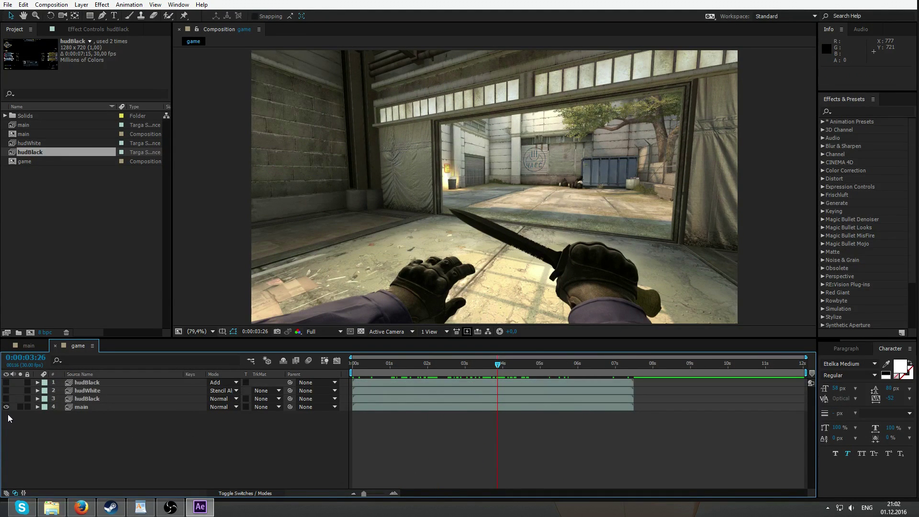
{"action": "left_click", "coordinate": [6, 390]}
{"action": "left_click", "coordinate": [6, 382]}
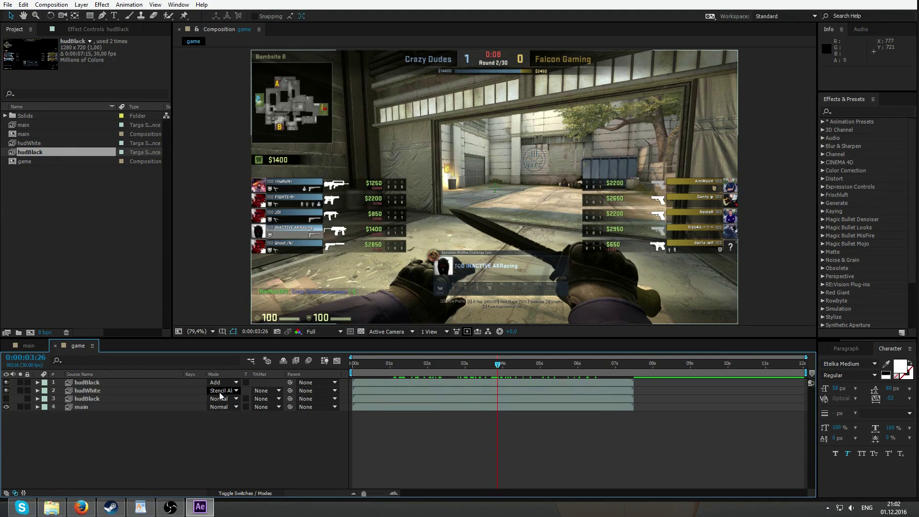
{"action": "left_click", "coordinate": [114, 399]}
{"action": "left_click", "coordinate": [112, 408]}
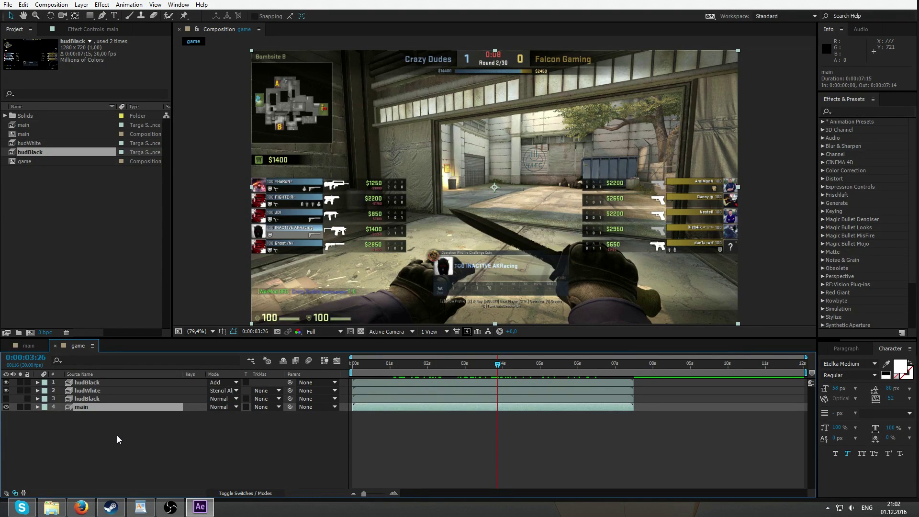
{"action": "key", "text": "ctrl+a"}
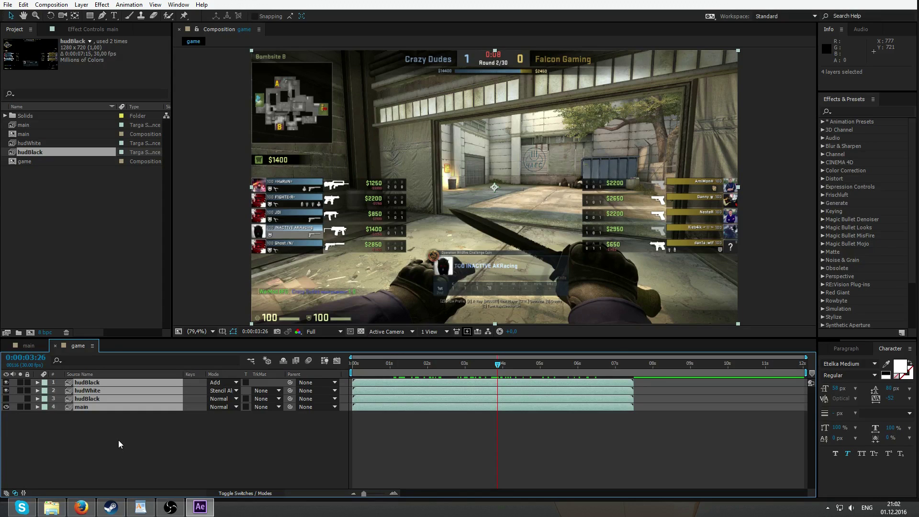